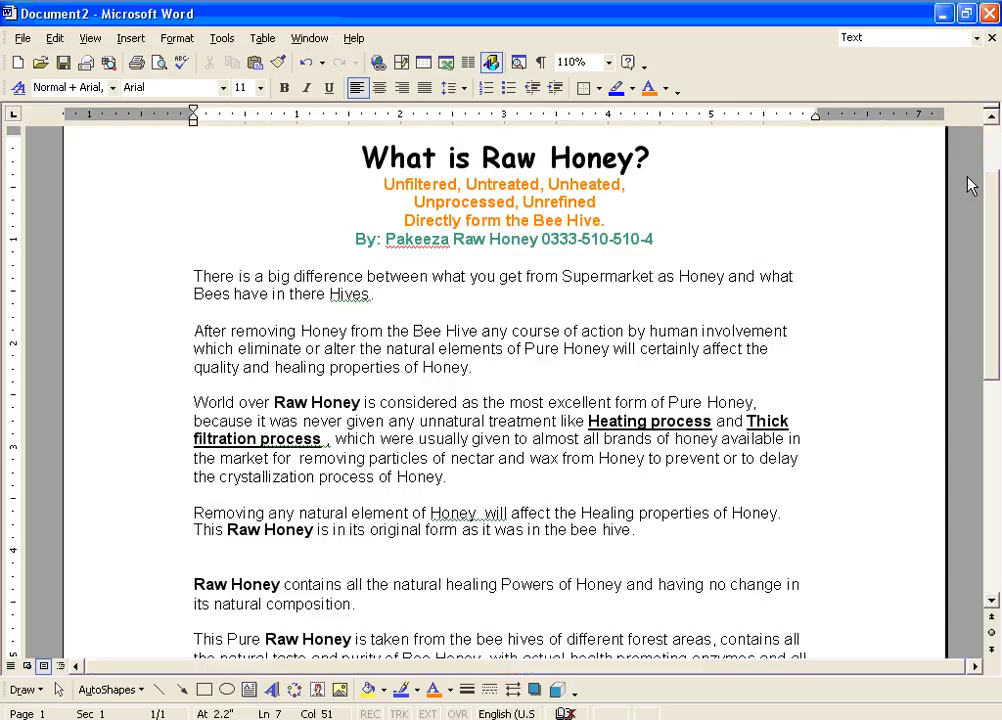
Copy the entire "What is Raw Honey?" article and switch to CorelDRAW
click(994, 118)
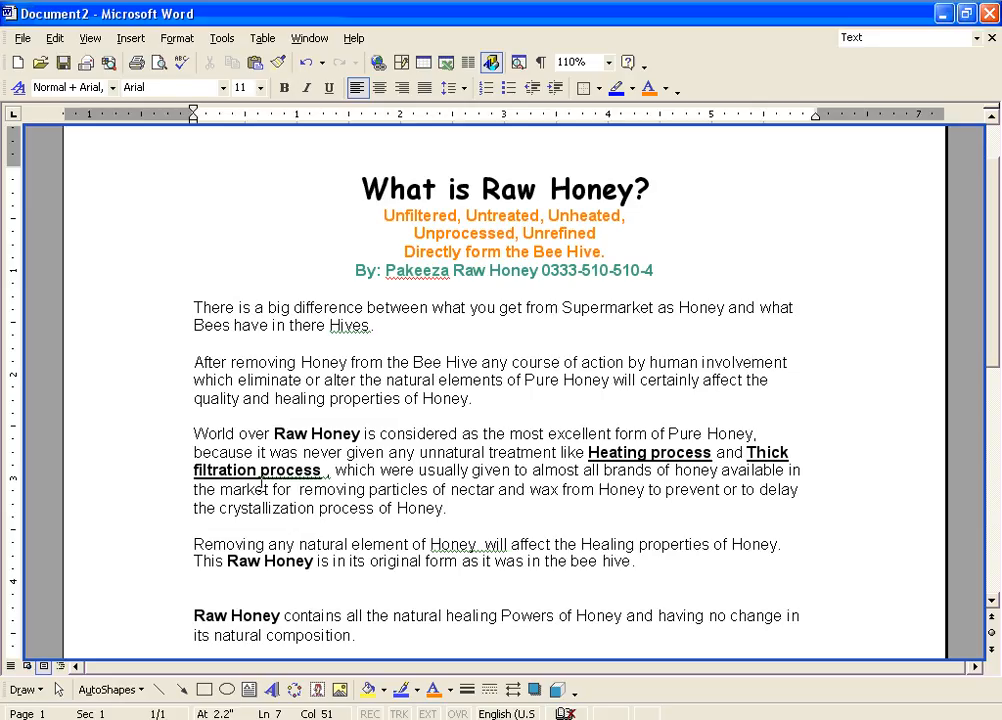
scroll(617, 580, down, 3)
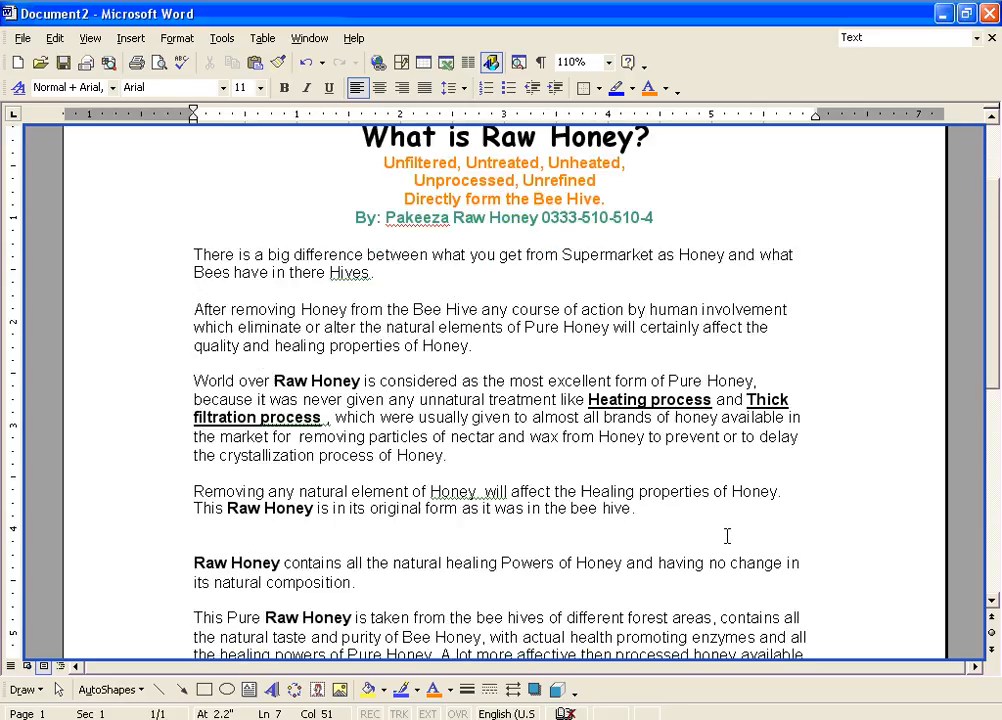
scroll(608, 470, up, 5)
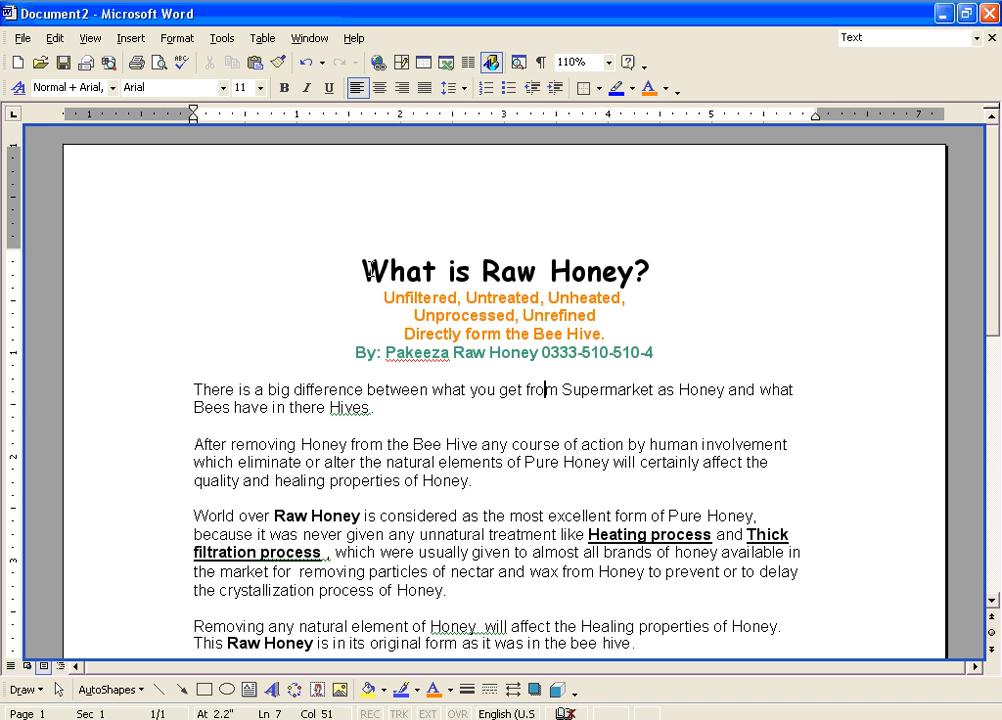
drag(389, 270, 745, 322)
click(993, 118)
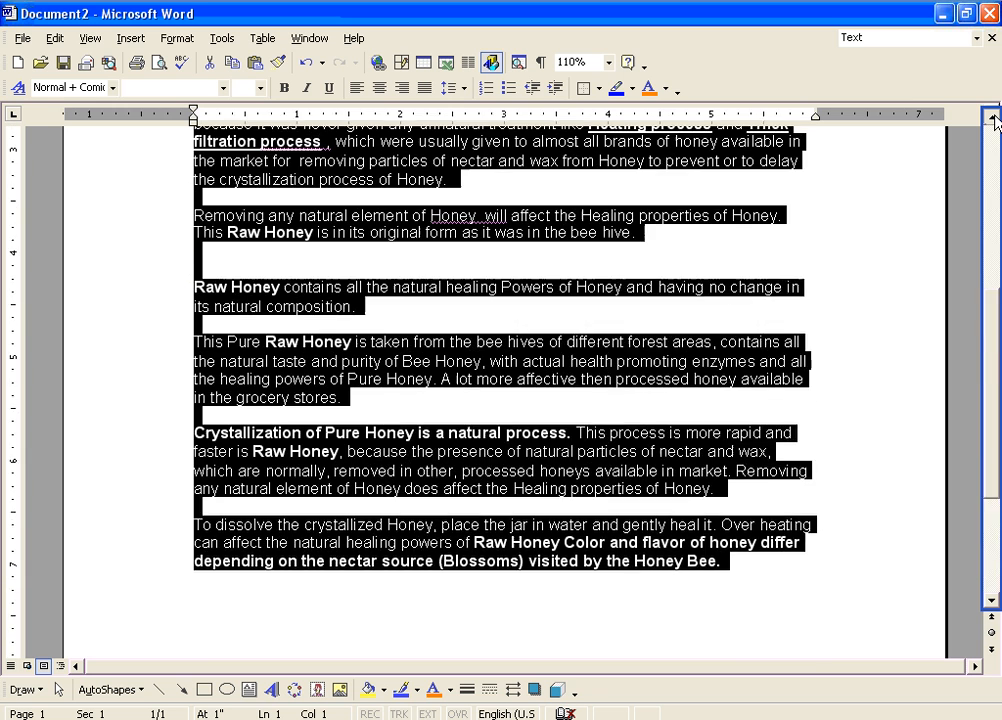
click(993, 118)
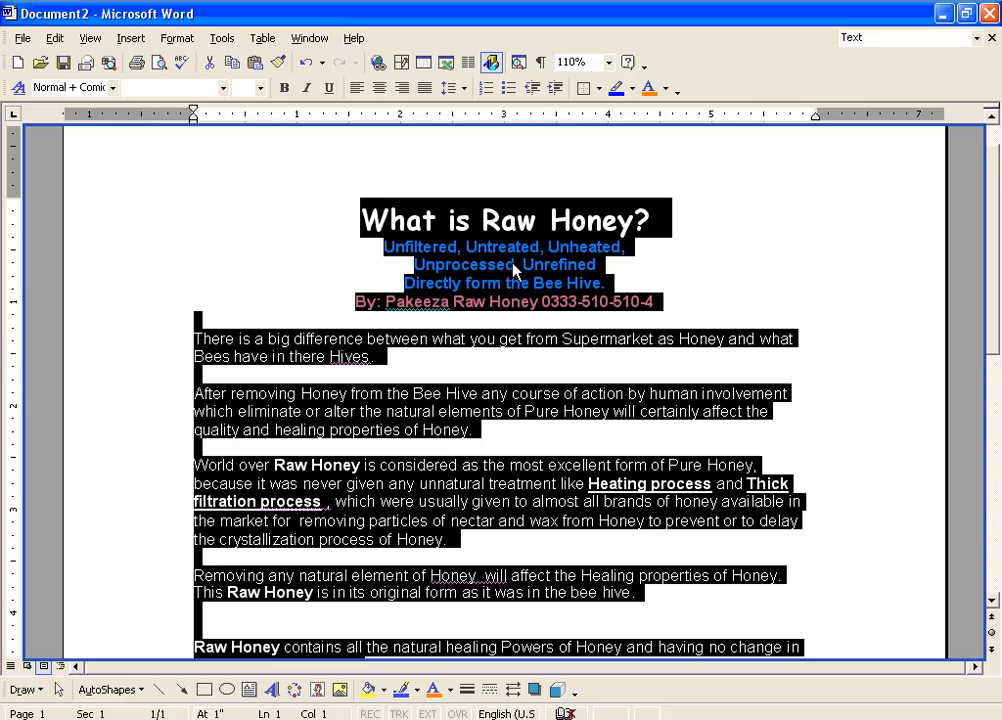
right_click(514, 268)
click(549, 295)
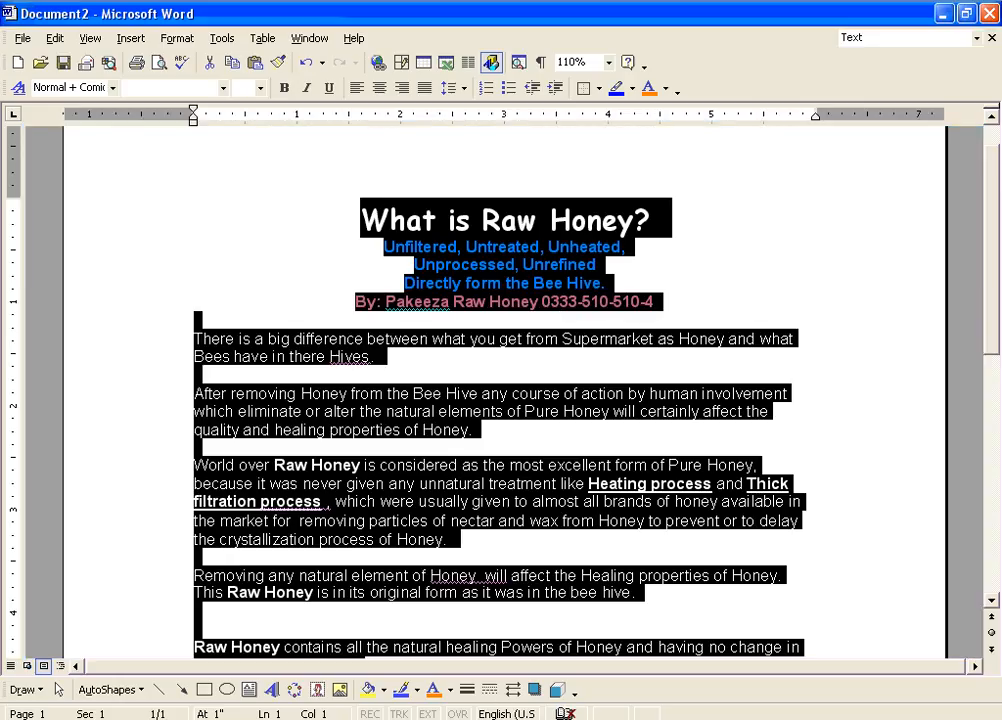
click(552, 575)
key(alt+Tab)
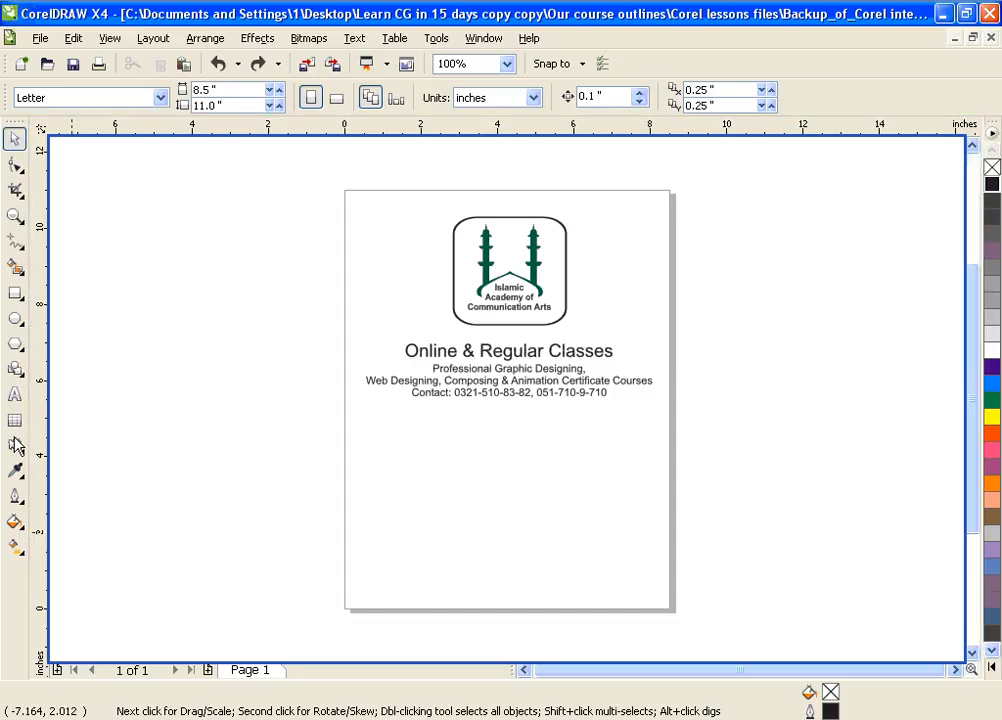
Paste the copied article as artistic text in the blank area below the contact line
click(15, 395)
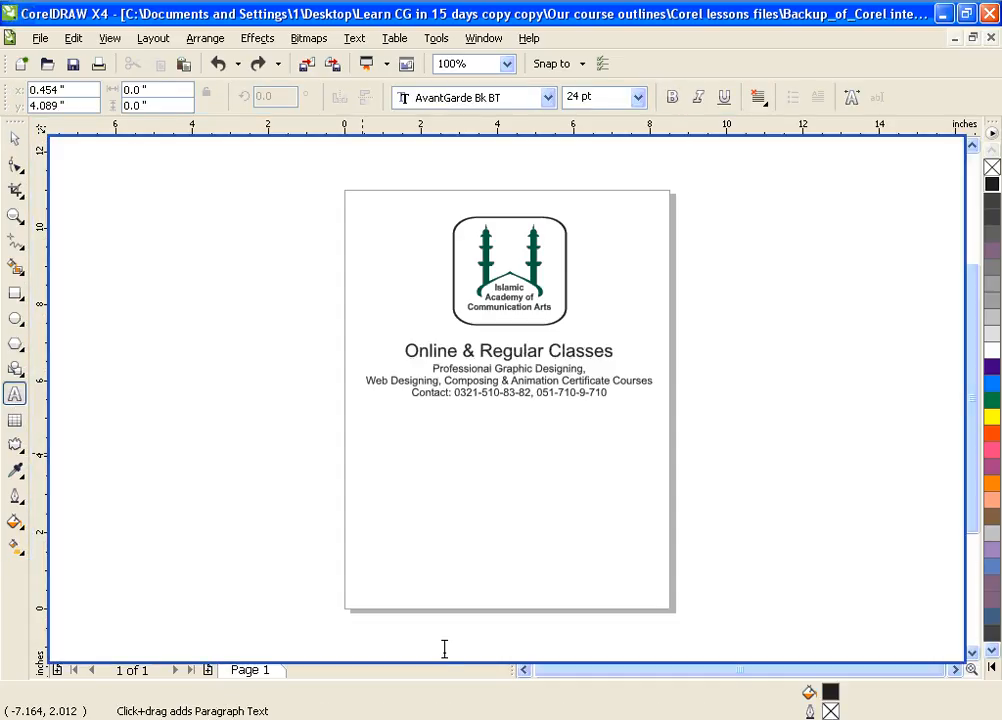
click(363, 451)
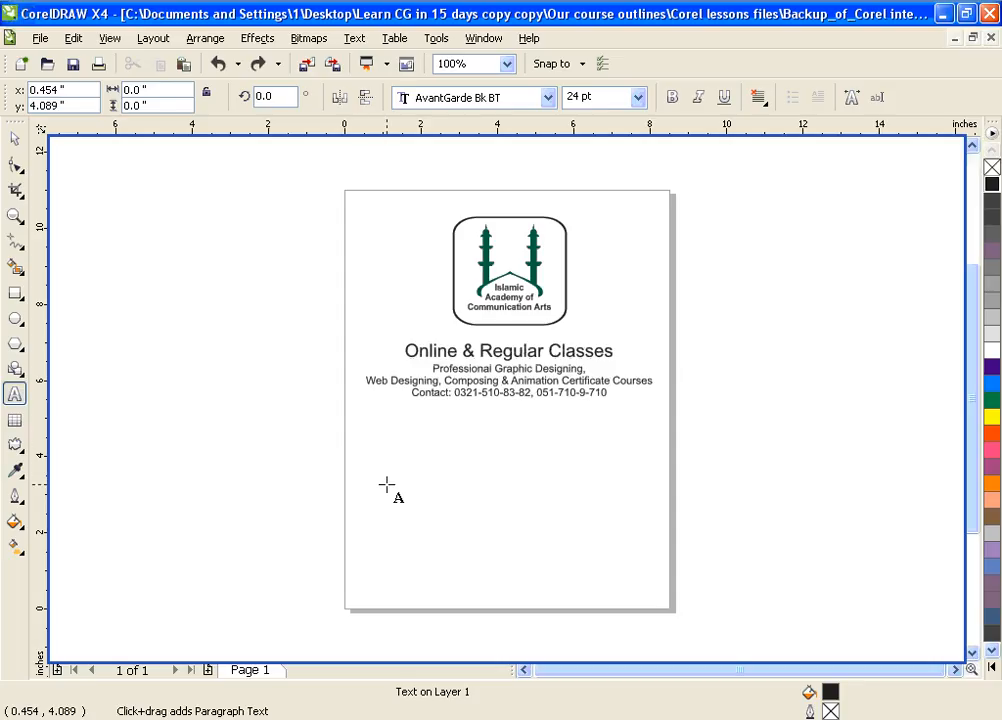
click(73, 40)
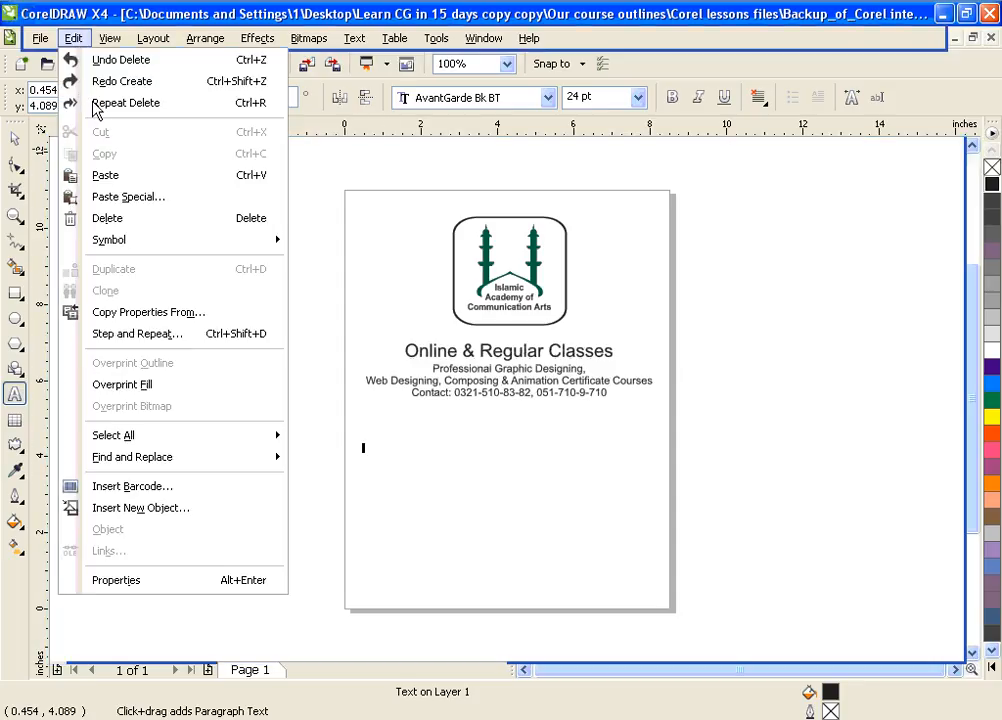
click(134, 180)
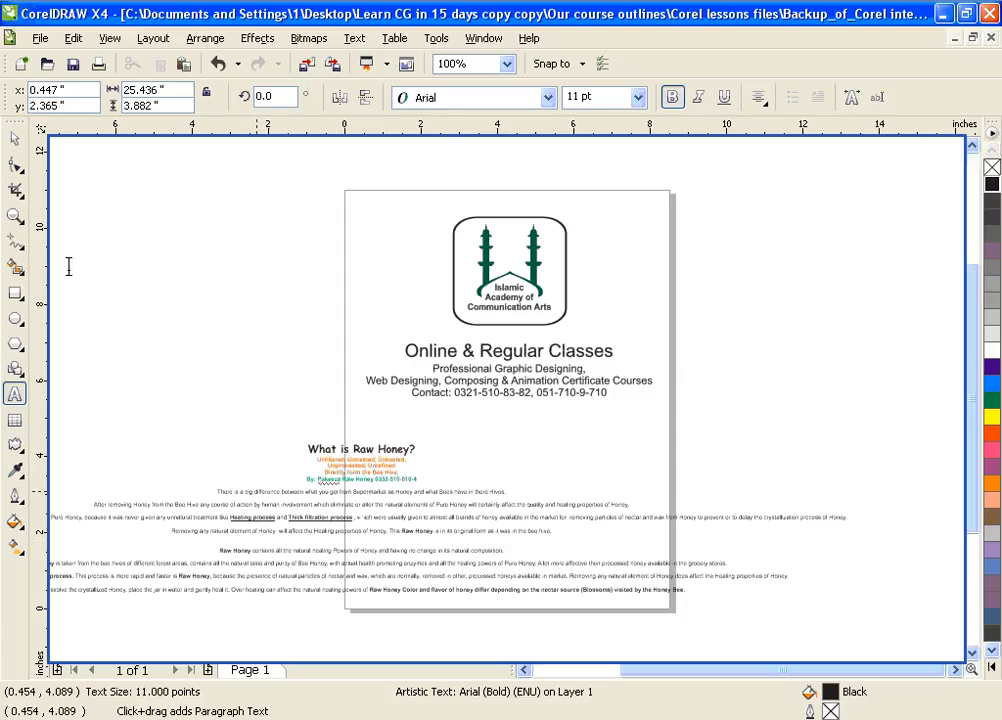
Delete the pasted artistic text and return to the Pick tool
click(15, 138)
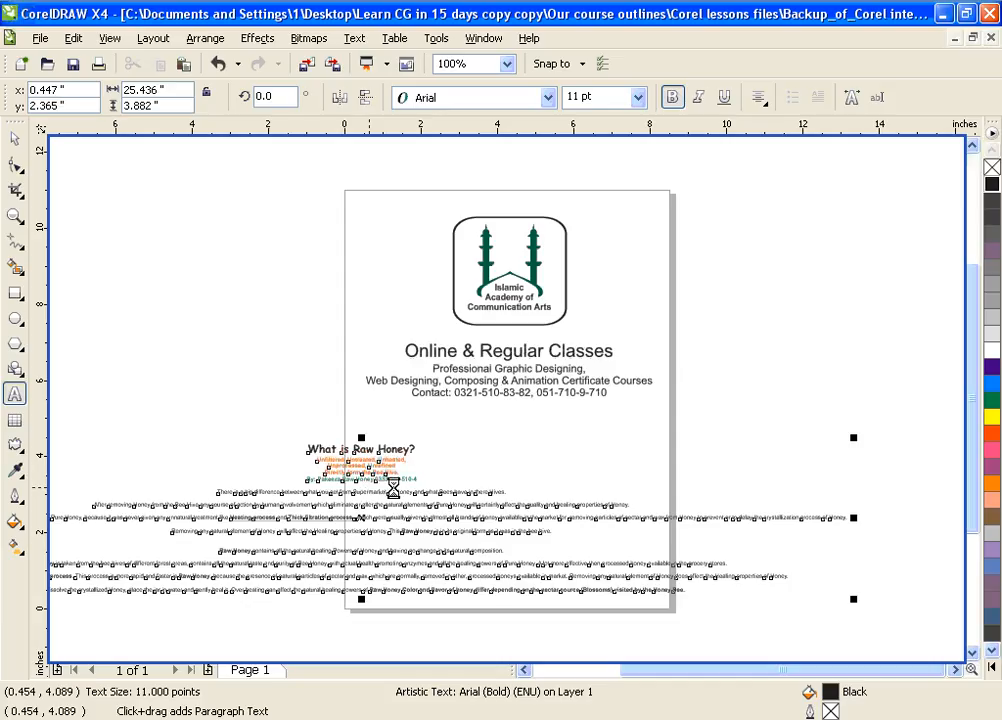
key(Delete)
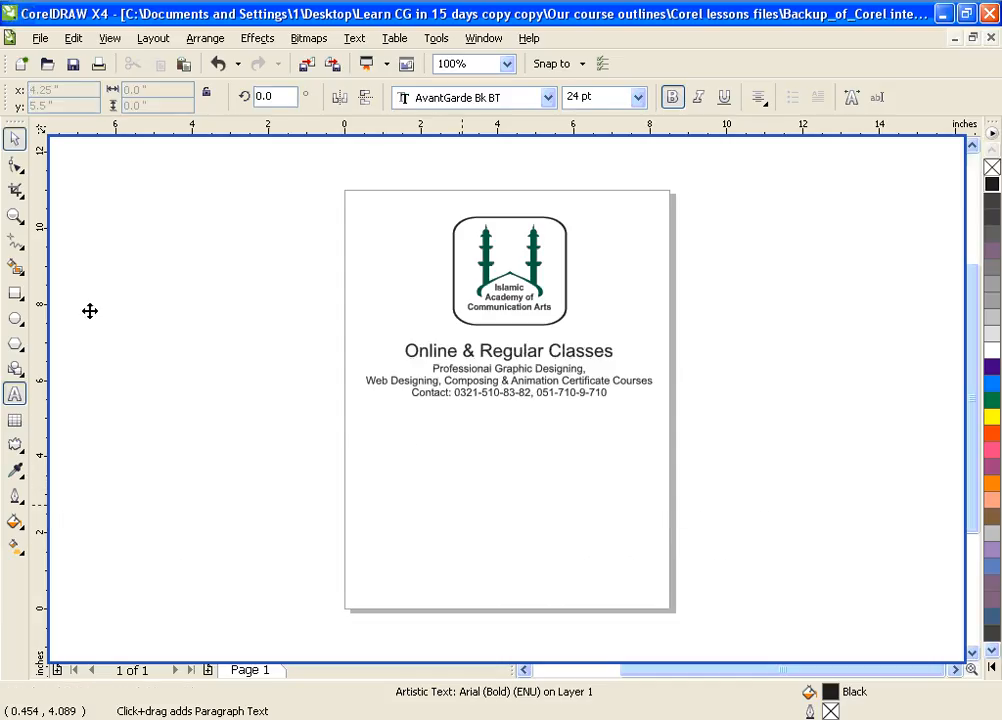
key(space)
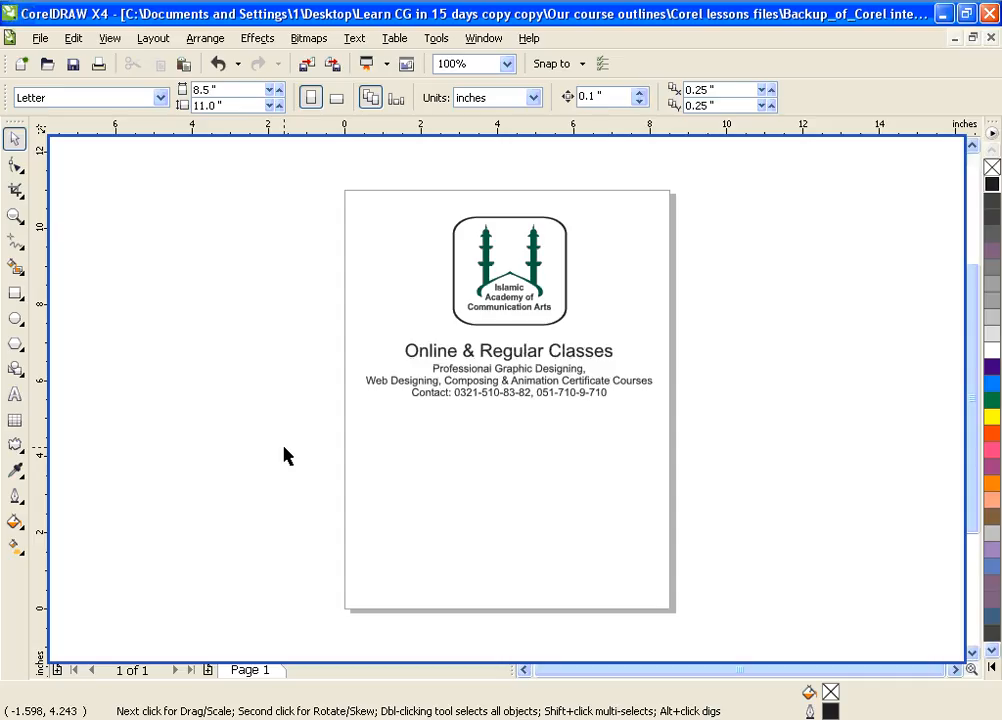
Draw a paragraph text frame about 3.26 in wide and 7.18 in high across the page's lower edge
click(972, 652)
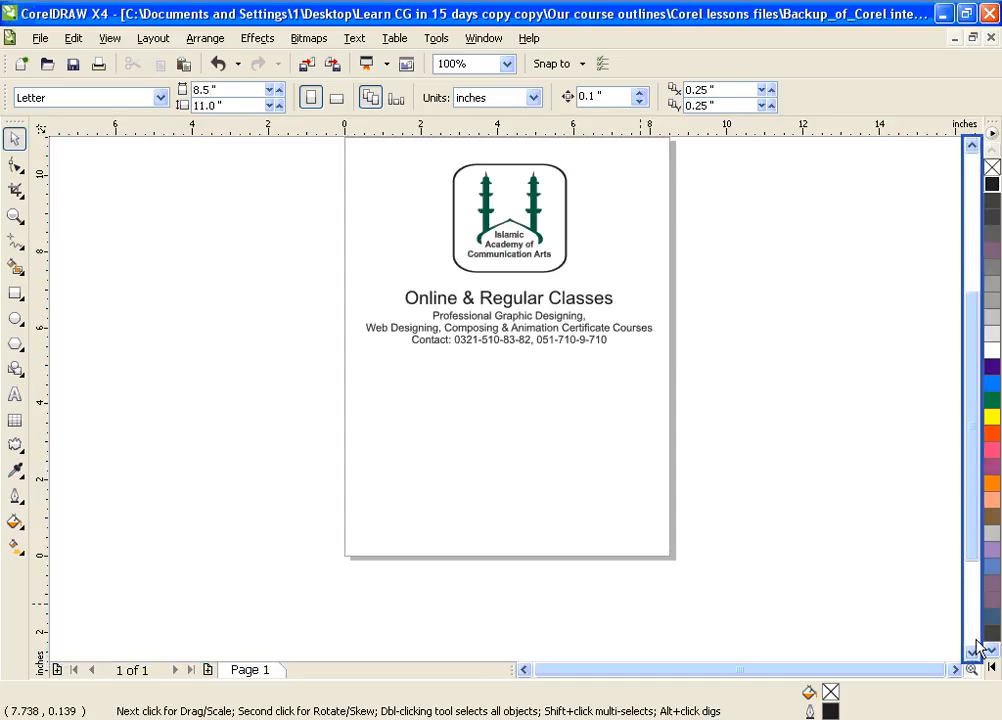
click(972, 652)
double_click(972, 652)
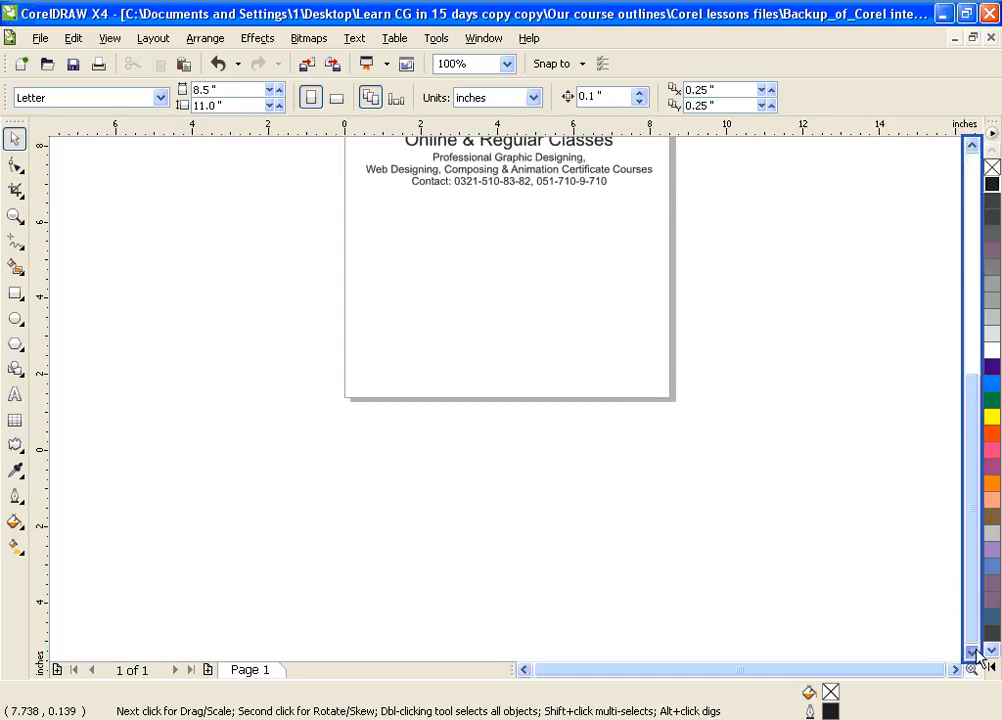
click(971, 145)
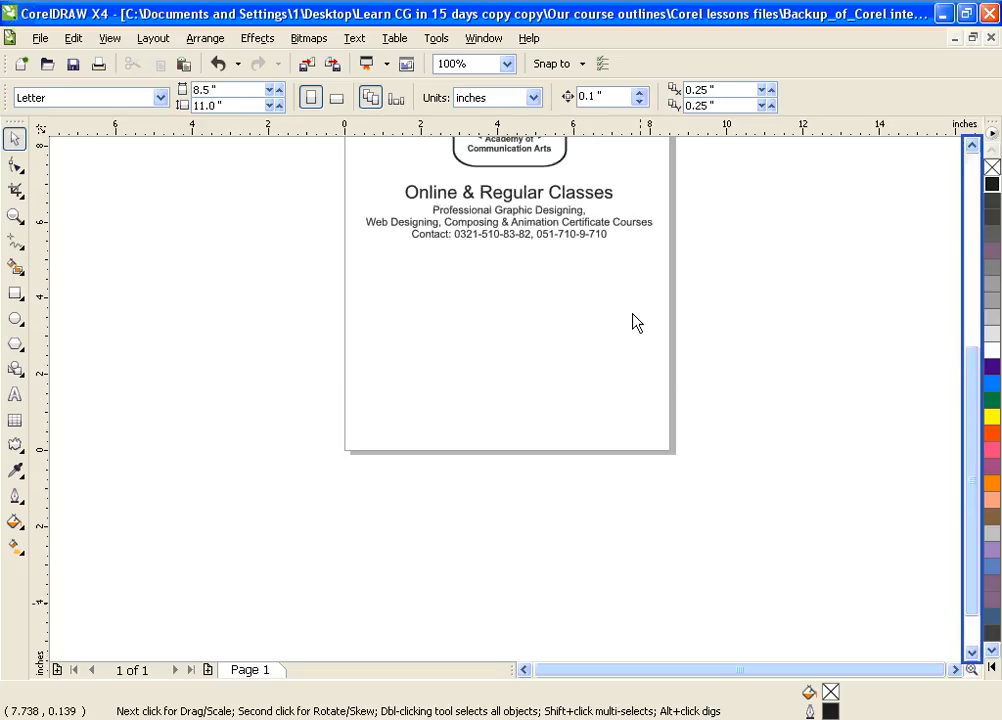
click(172, 505)
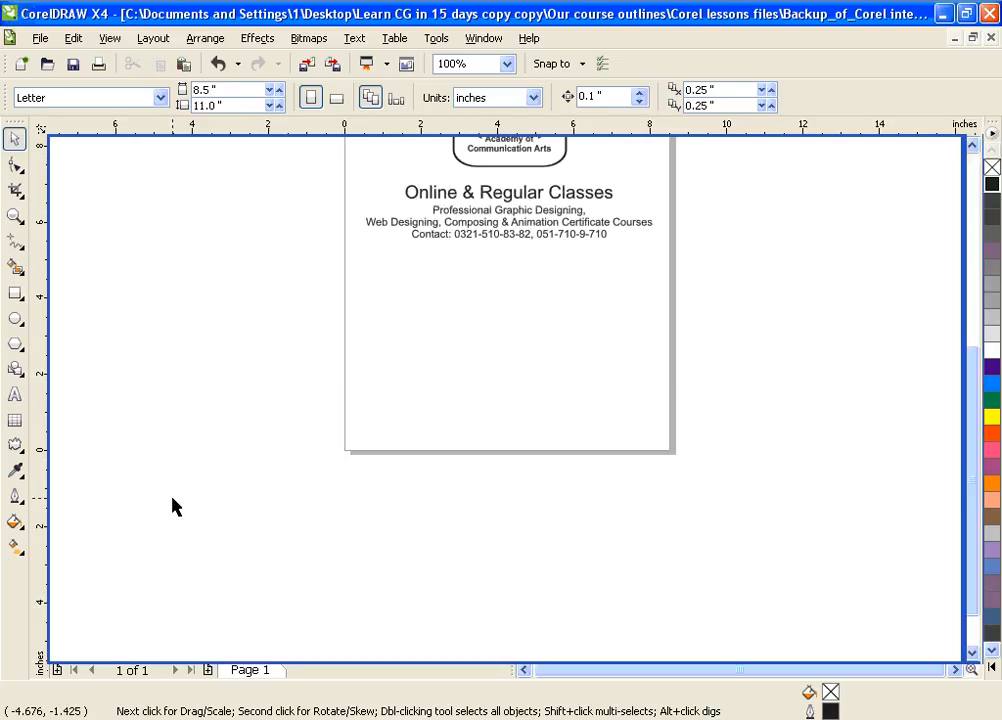
click(15, 394)
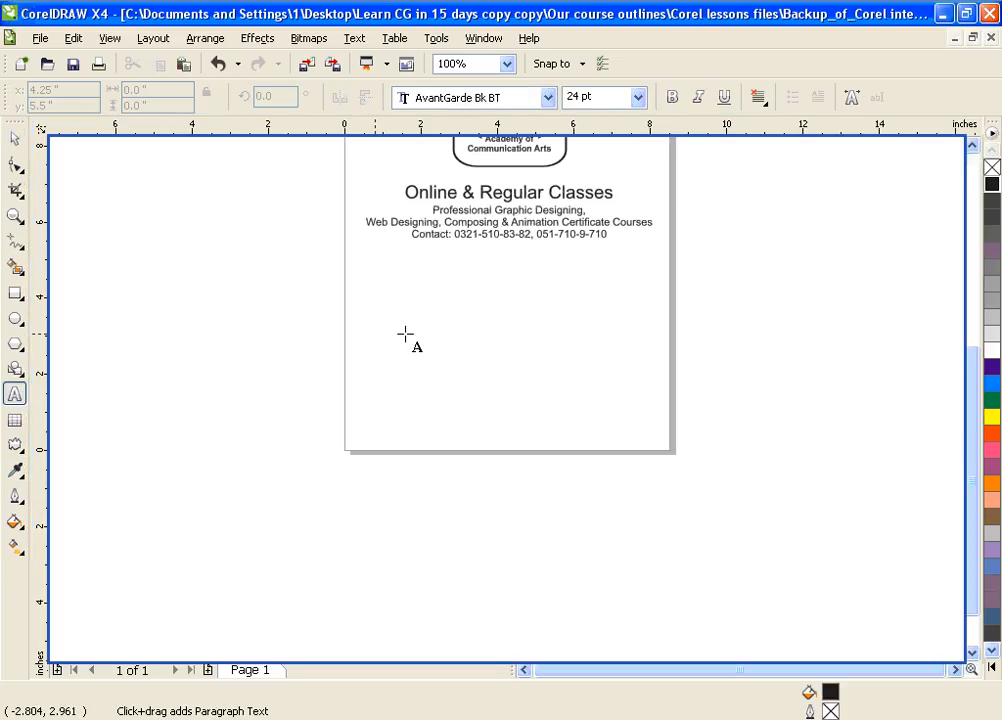
drag(405, 313, 530, 587)
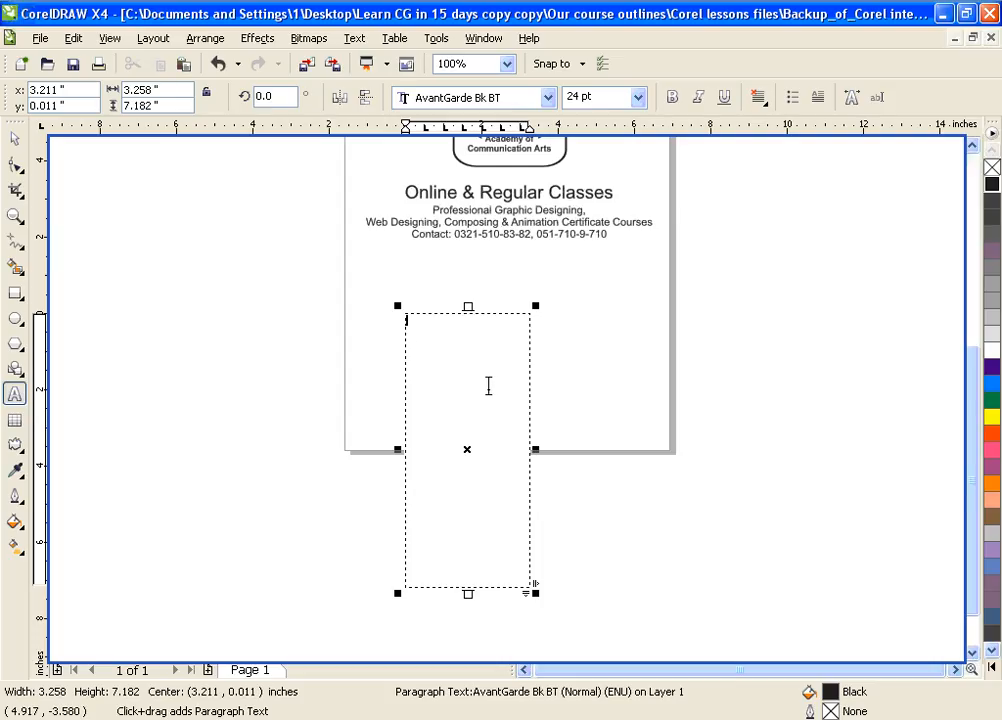
Paste the copied article into the paragraph text frame and select the frame as an object
click(72, 40)
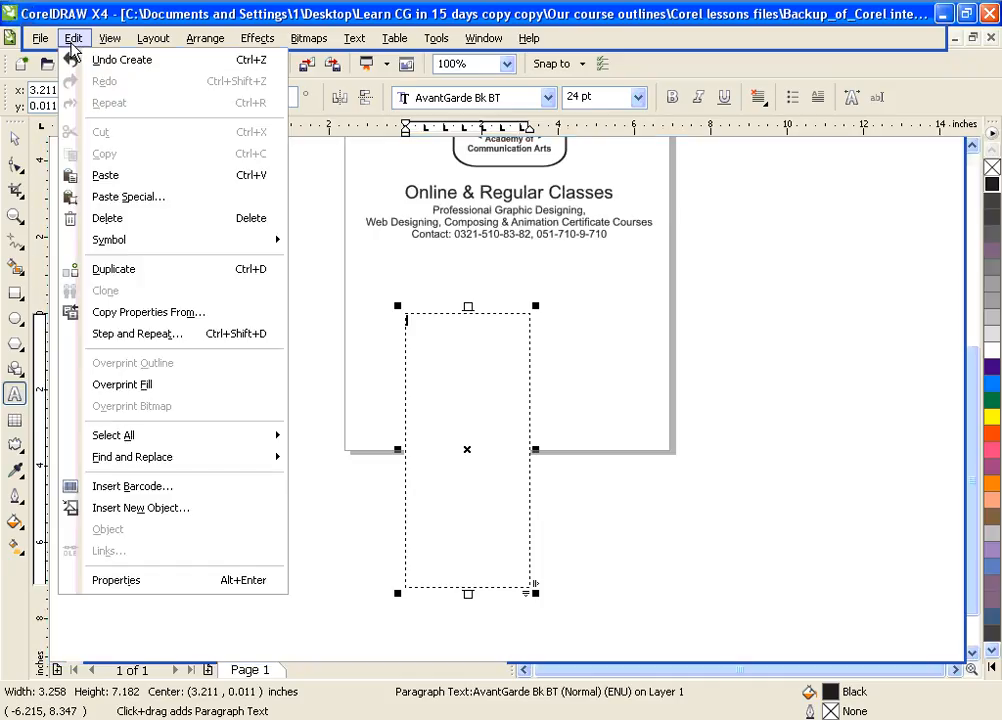
click(128, 182)
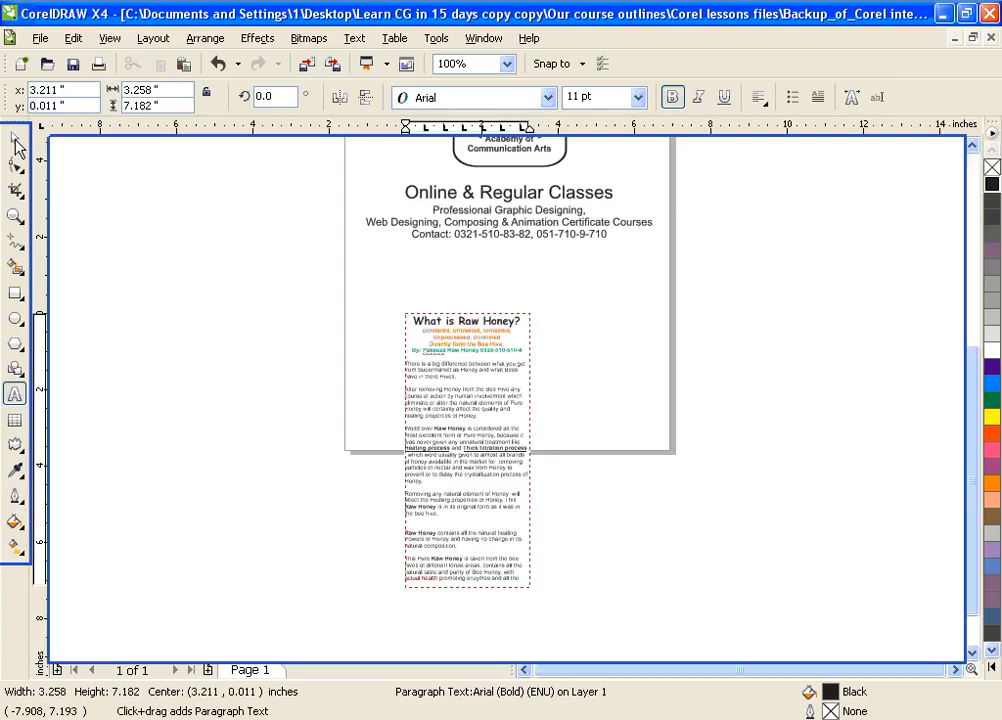
click(15, 139)
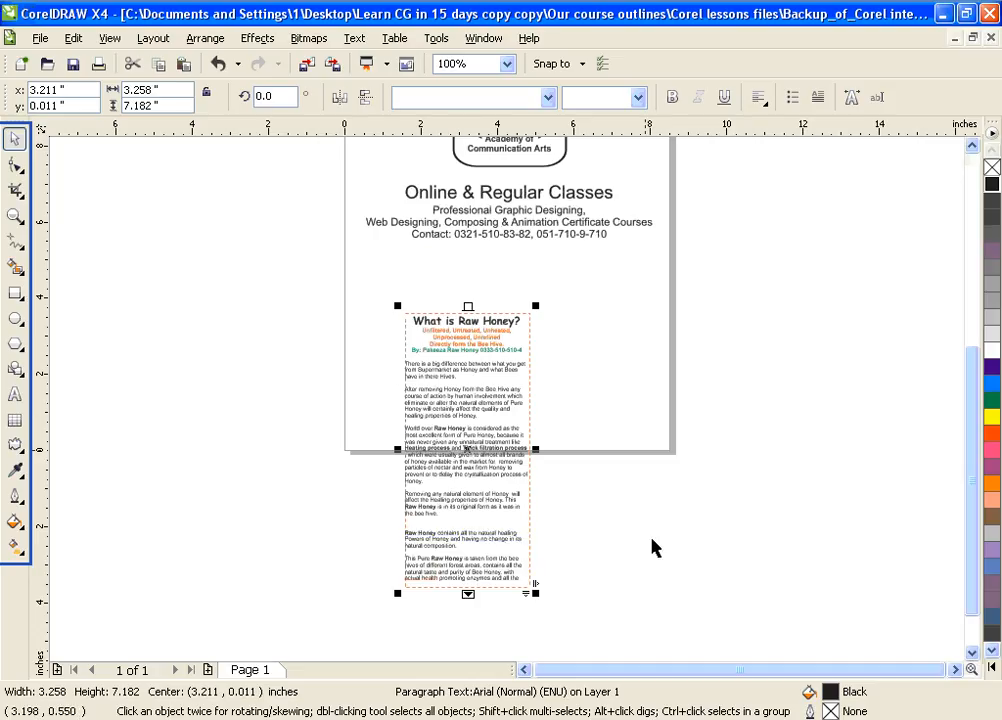
Stretch the paragraph text frame downward to a height of about 11.21 in
click(971, 651)
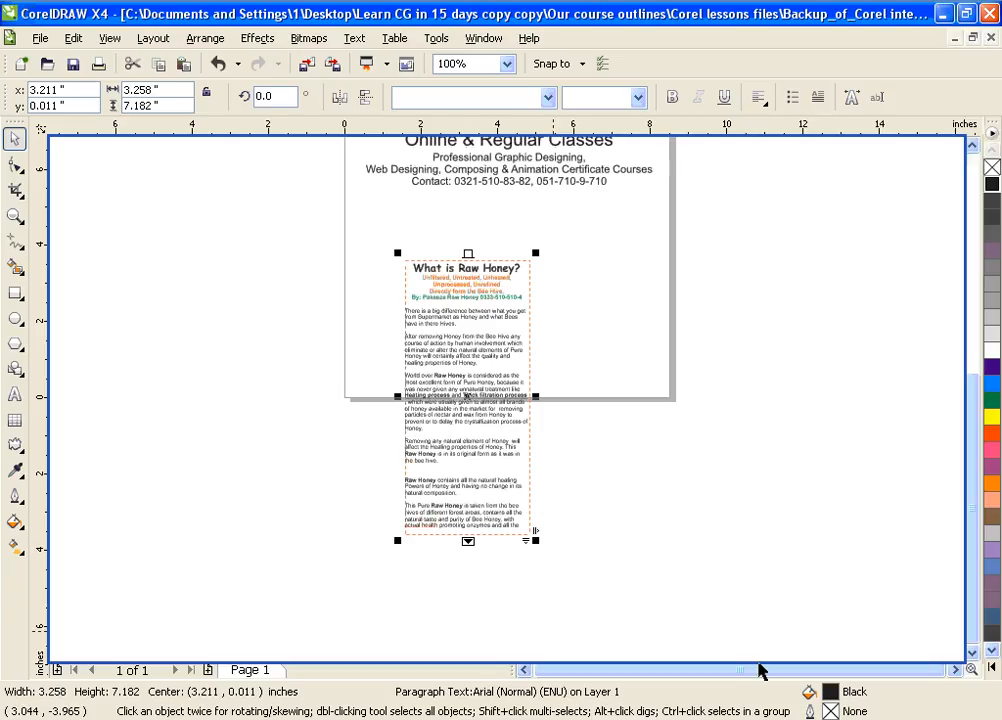
scroll(978, 668, down, 1)
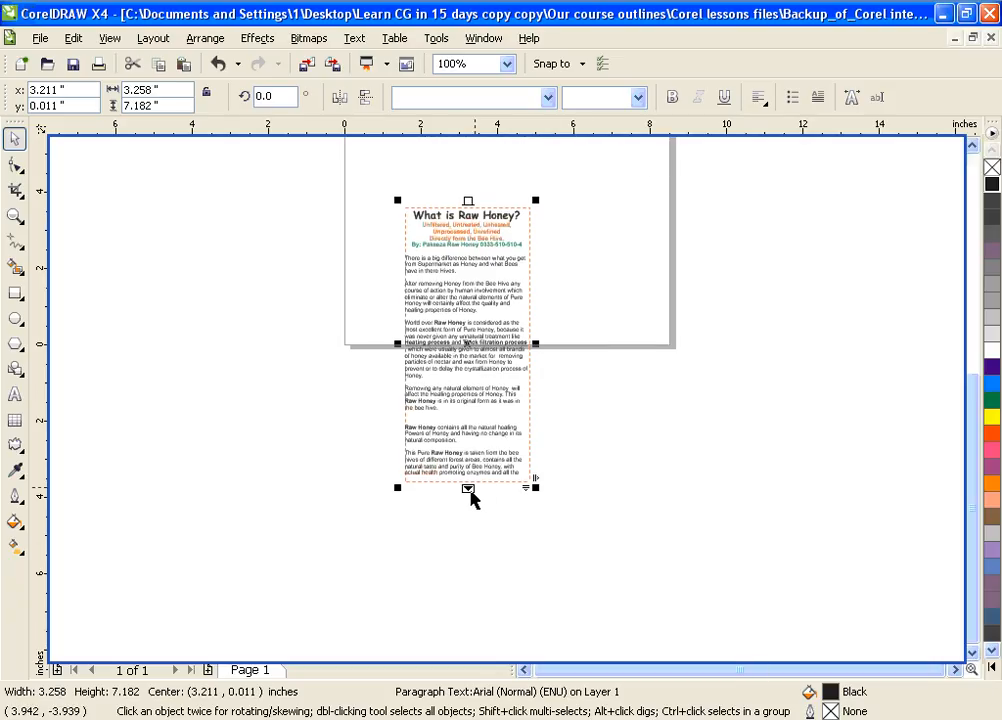
drag(466, 488, 468, 642)
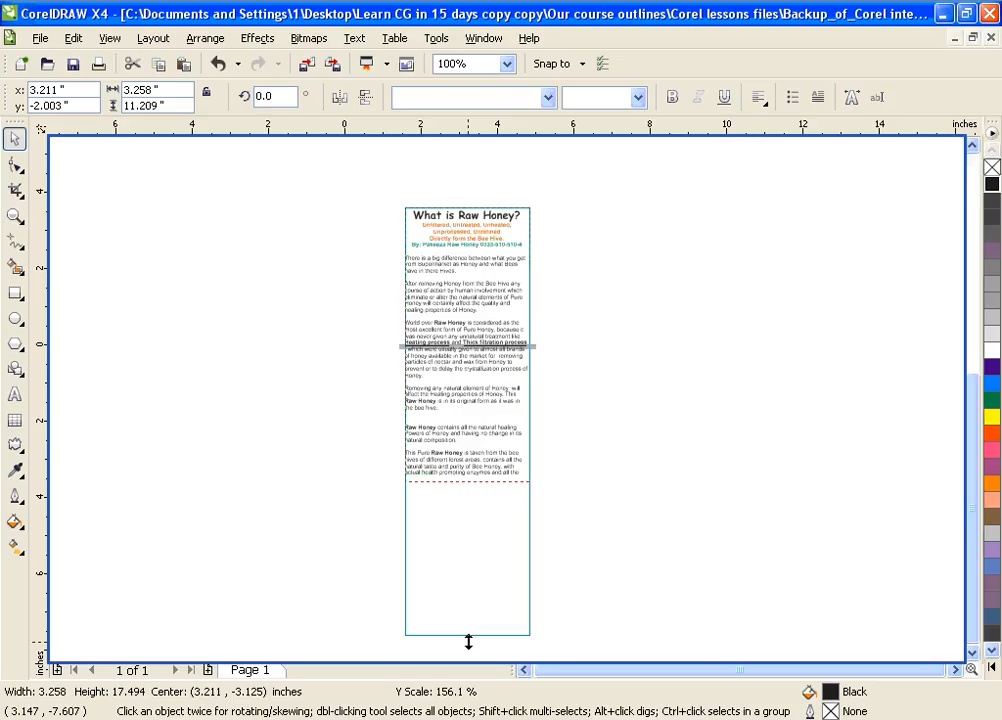
drag(468, 641, 468, 641)
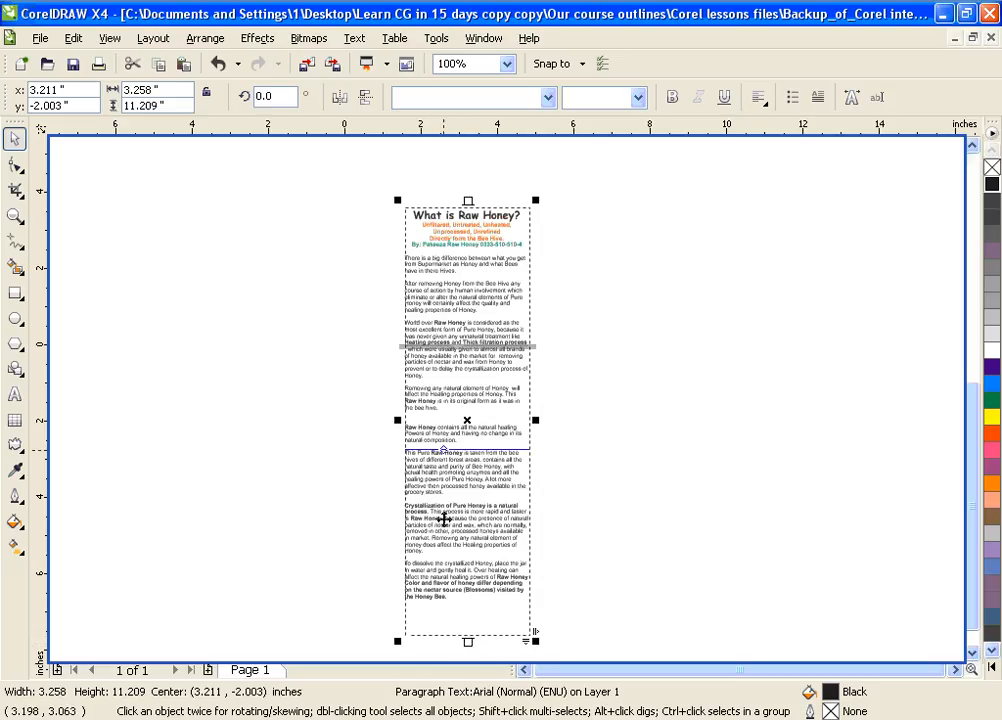
Shorten the paragraph text frame from its lower edge to about 9.52 in and further to about 5.39 in high
drag(468, 641, 468, 634)
drag(468, 577, 465, 577)
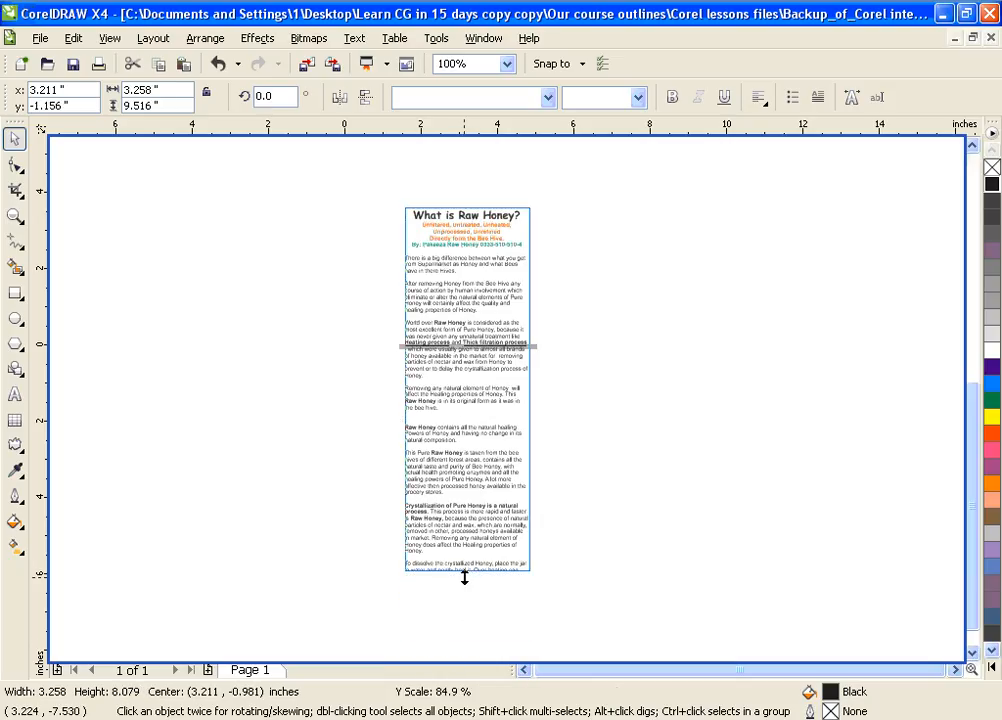
drag(461, 624, 468, 577)
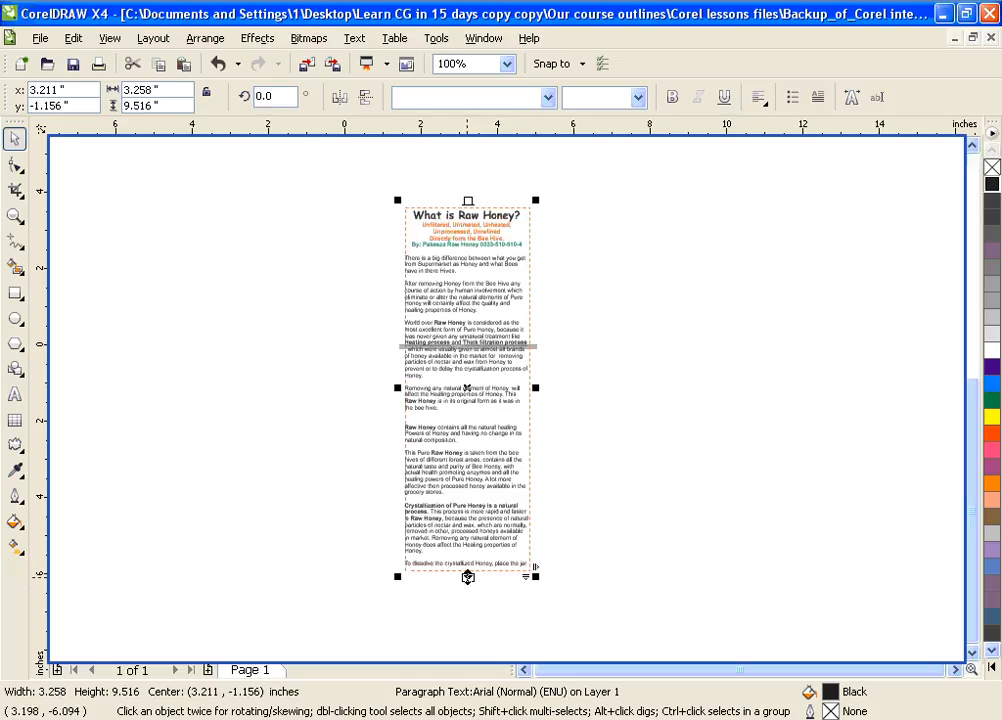
drag(468, 577, 474, 420)
drag(464, 265, 459, 324)
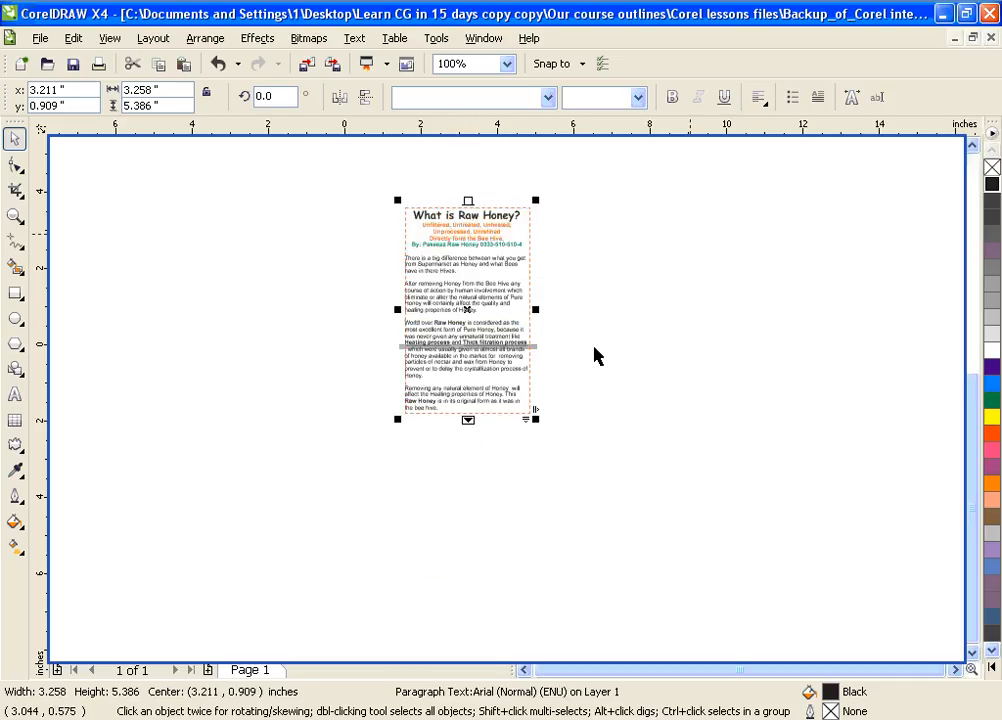
Try shortening the paragraph text frame to about 1.36 in high and undo that resize
click(970, 147)
click(970, 147)
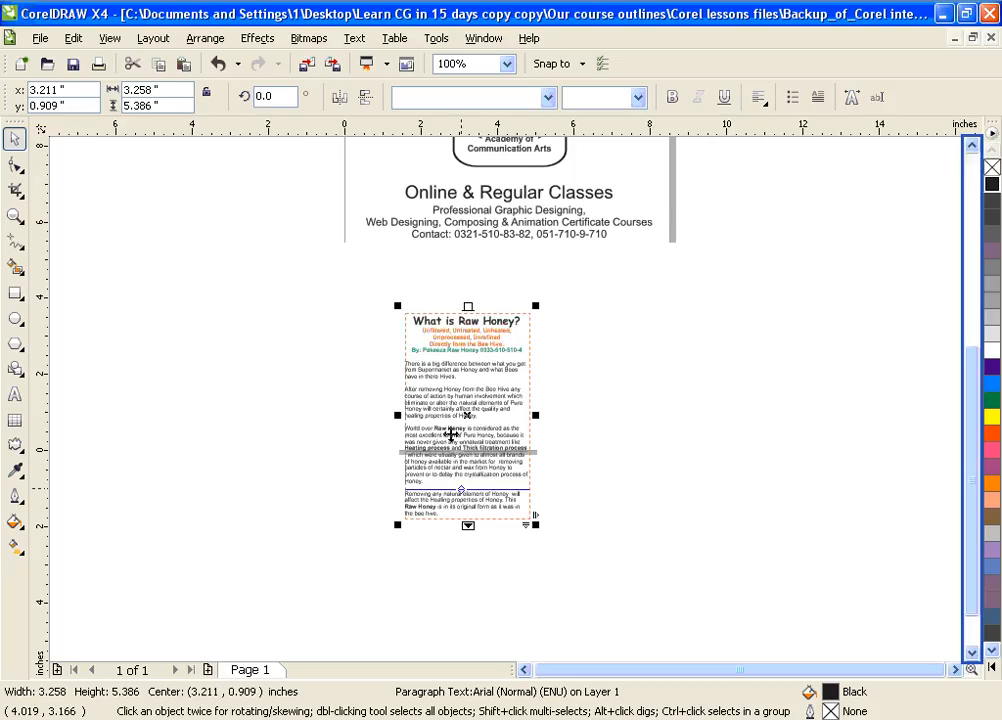
click(970, 652)
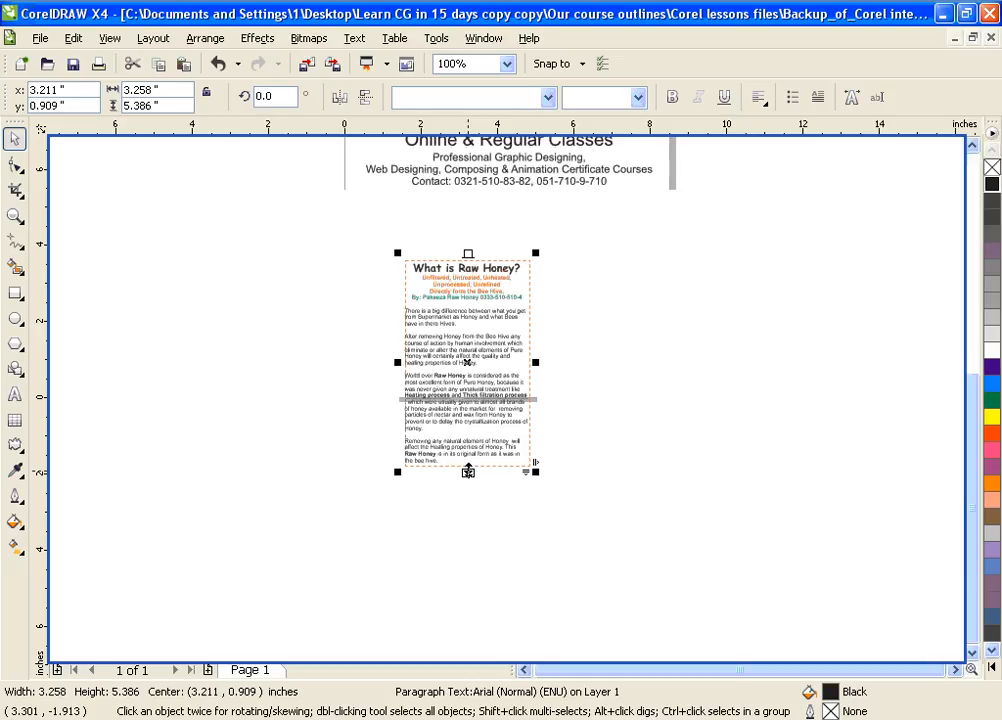
drag(468, 471, 625, 368)
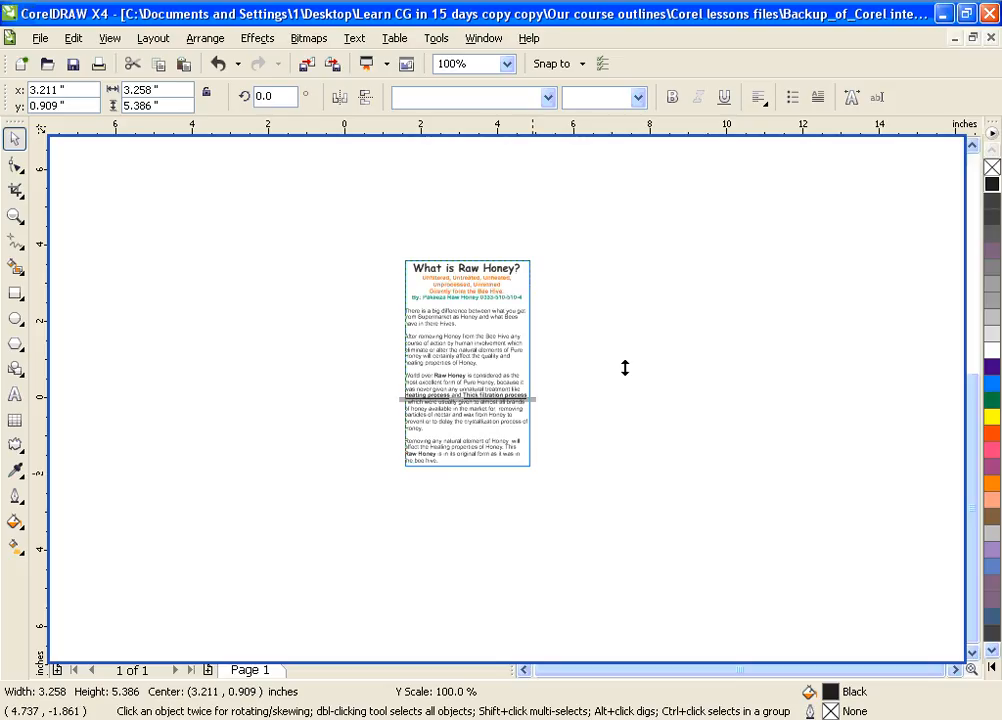
drag(625, 317, 624, 316)
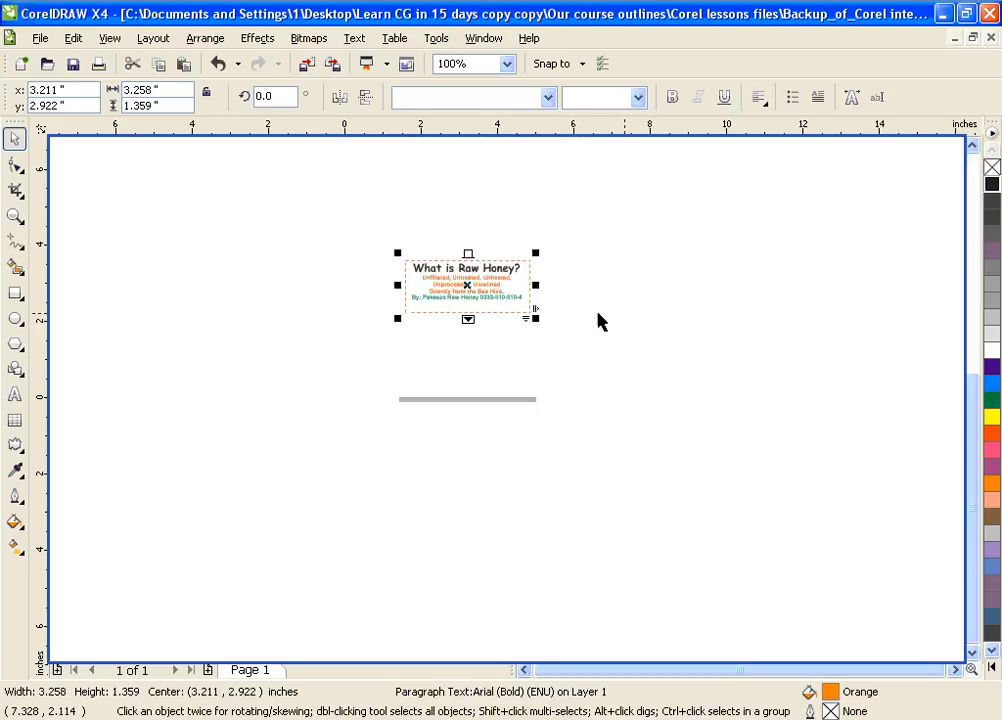
key(ctrl+z)
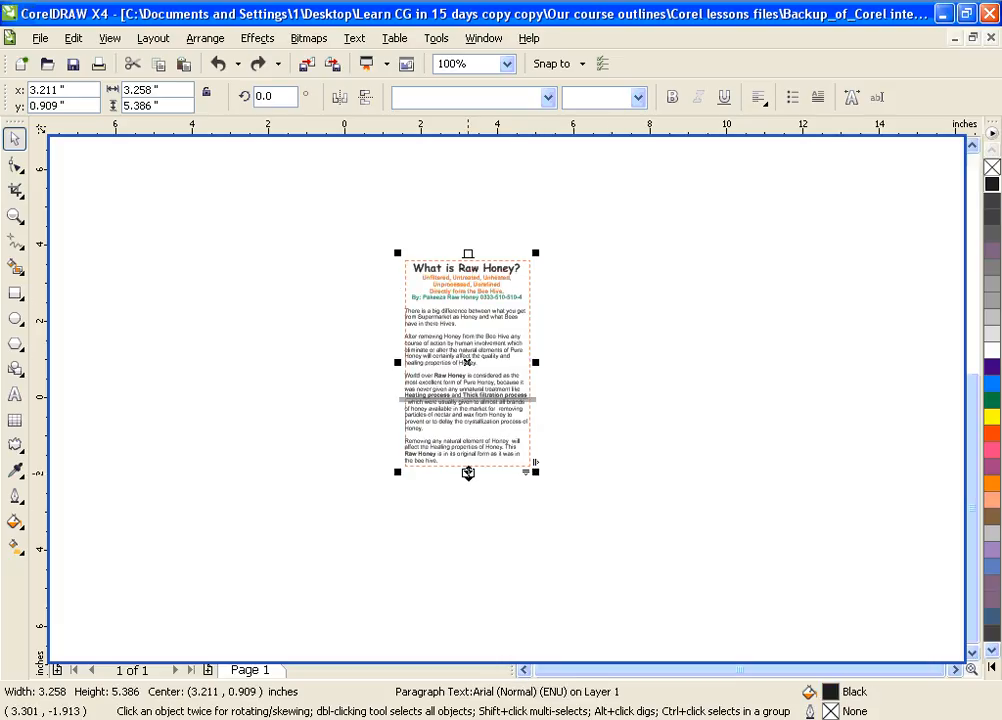
Extend the paragraph text frame to about 5.67 in high and flow its overflow into a linked frame about 2.98 by 5.64 in beside it
drag(468, 473, 541, 483)
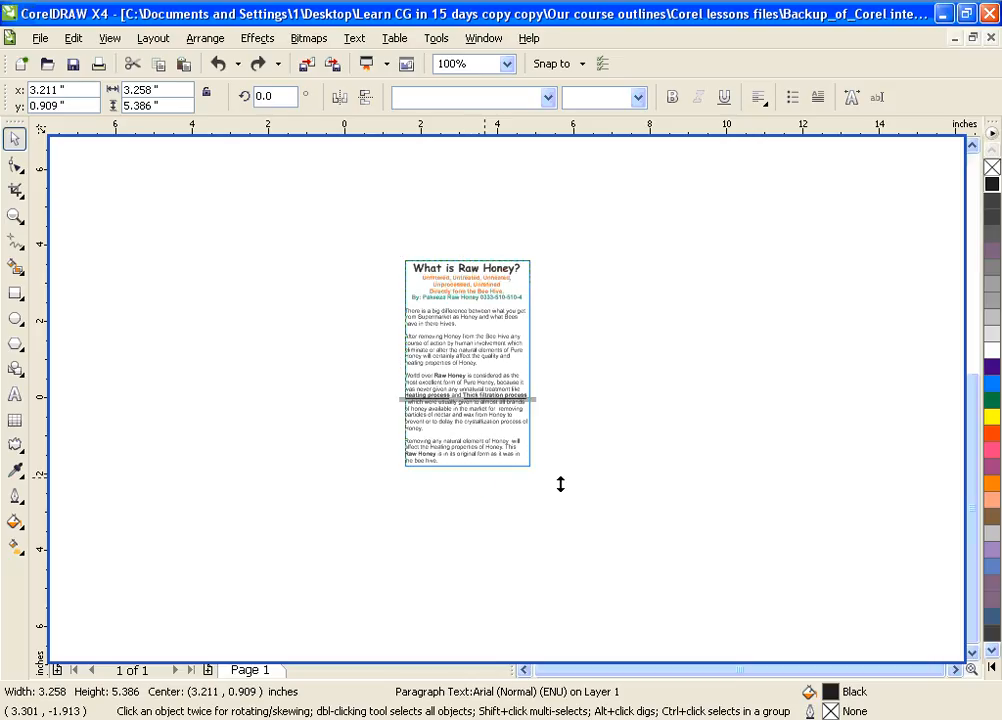
drag(615, 292, 611, 300)
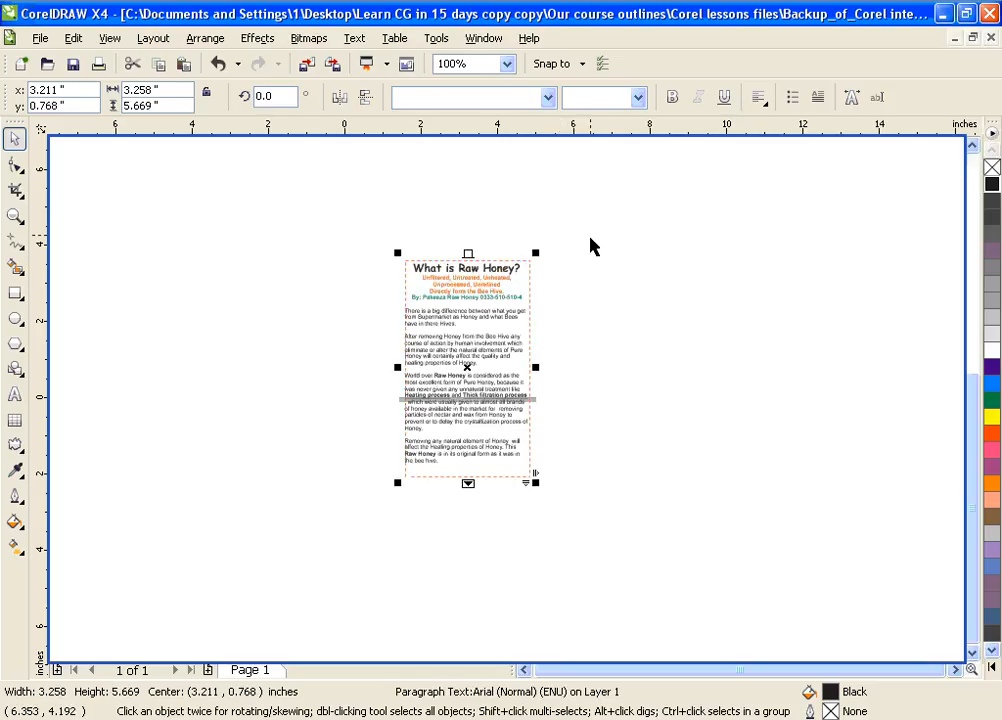
drag(468, 483, 611, 517)
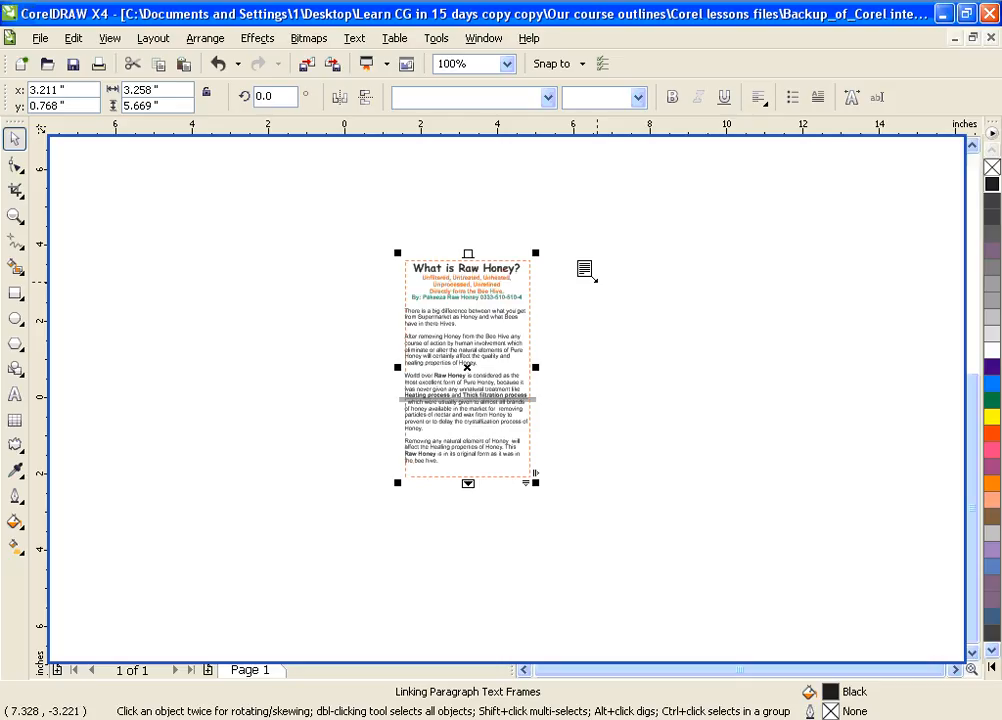
drag(598, 268, 602, 281)
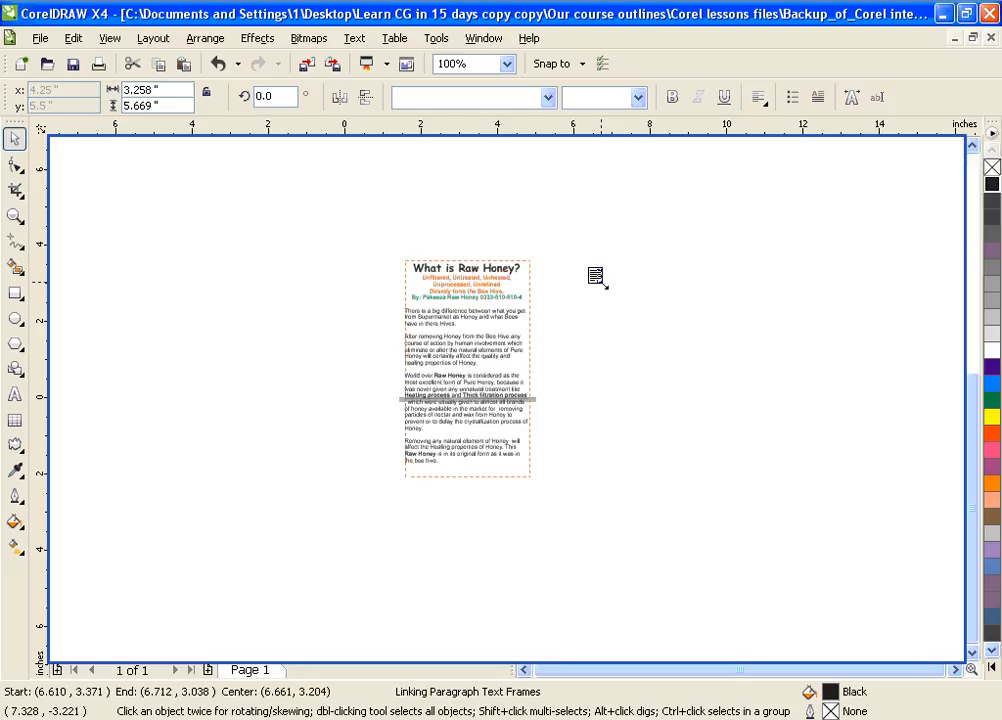
drag(676, 397, 709, 483)
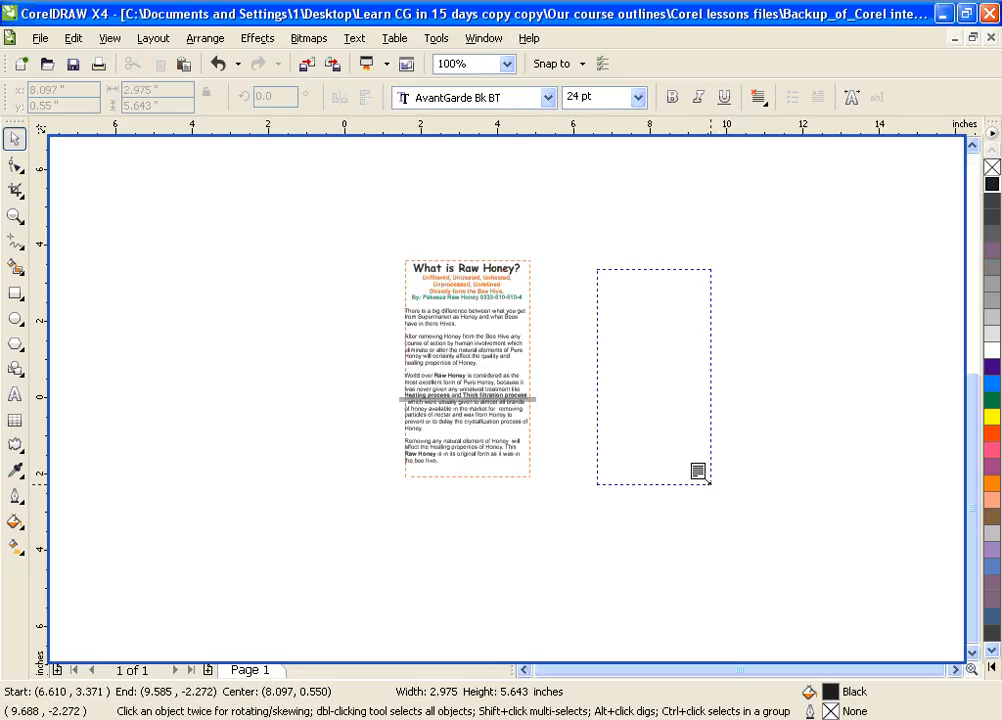
drag(708, 483, 709, 489)
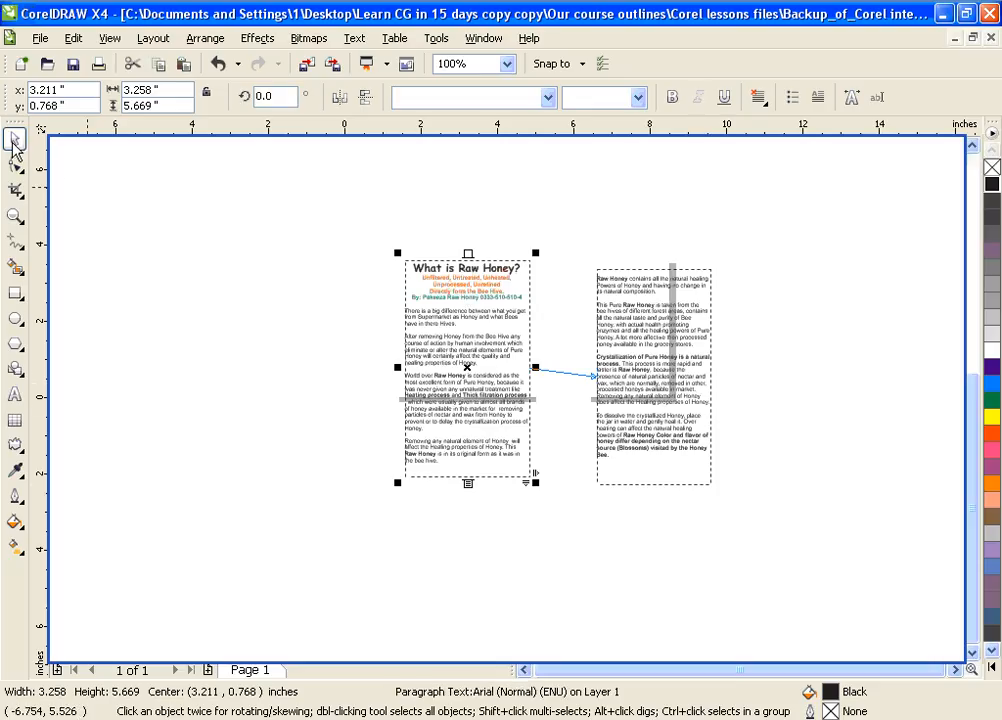
Select both linked text frames together and move them up and to the left, toward the page area below the contact line
click(290, 274)
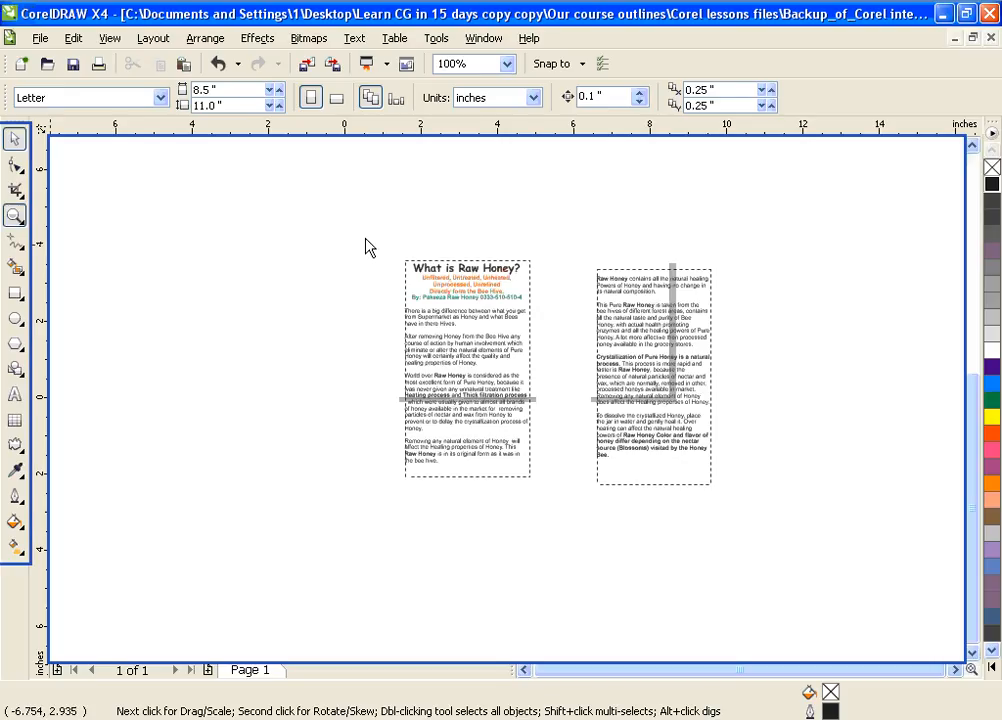
drag(372, 242, 746, 530)
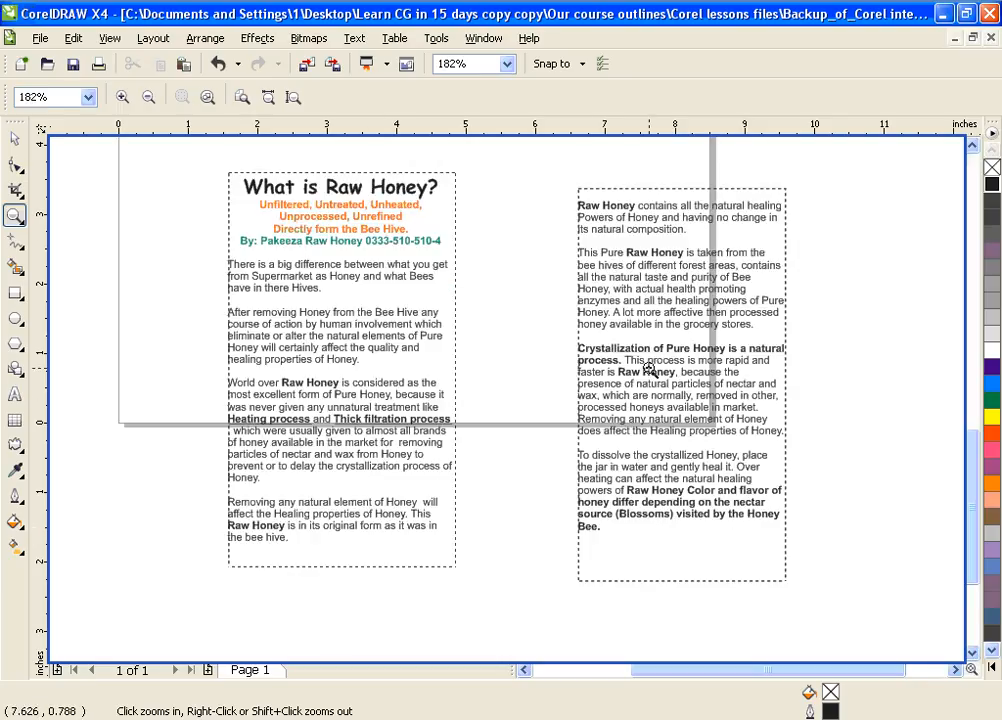
right_click(510, 398)
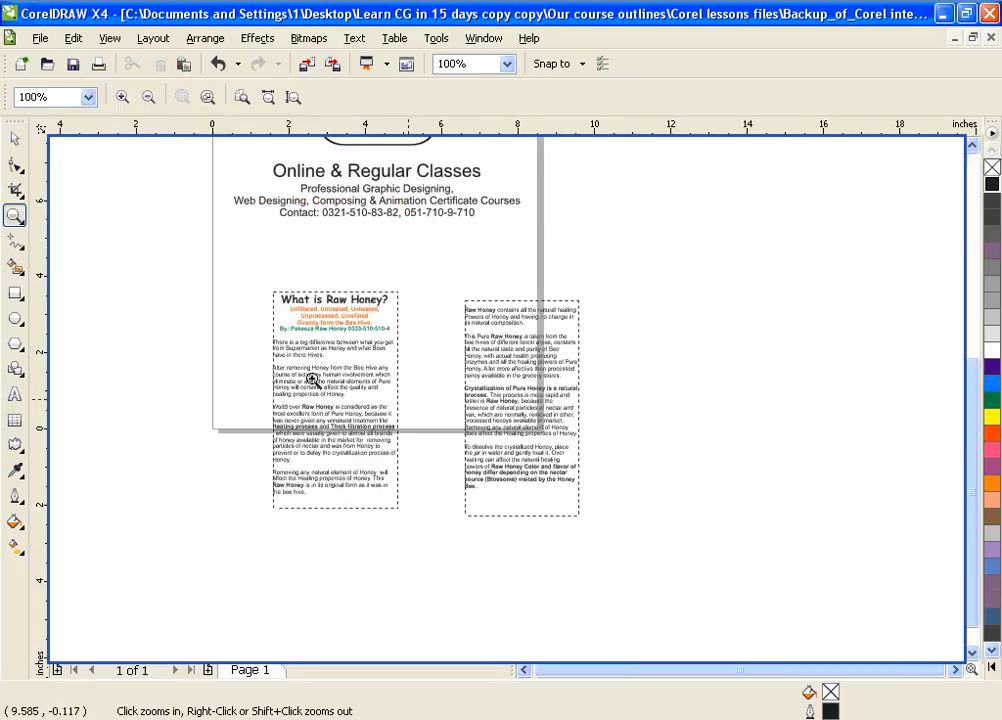
click(14, 139)
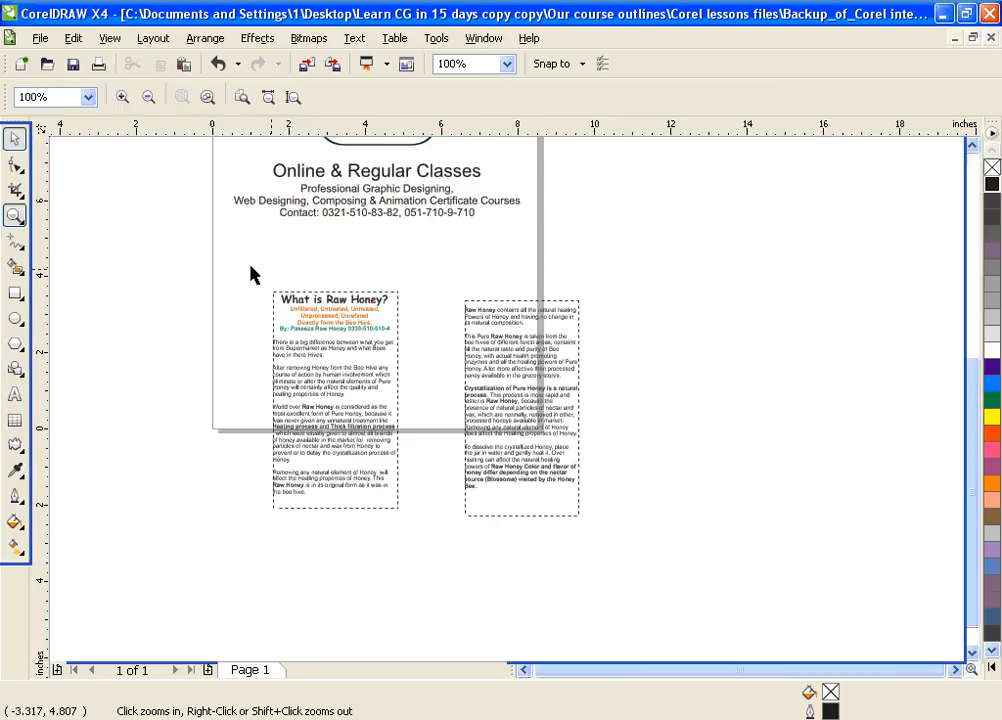
key(space)
drag(250, 268, 577, 541)
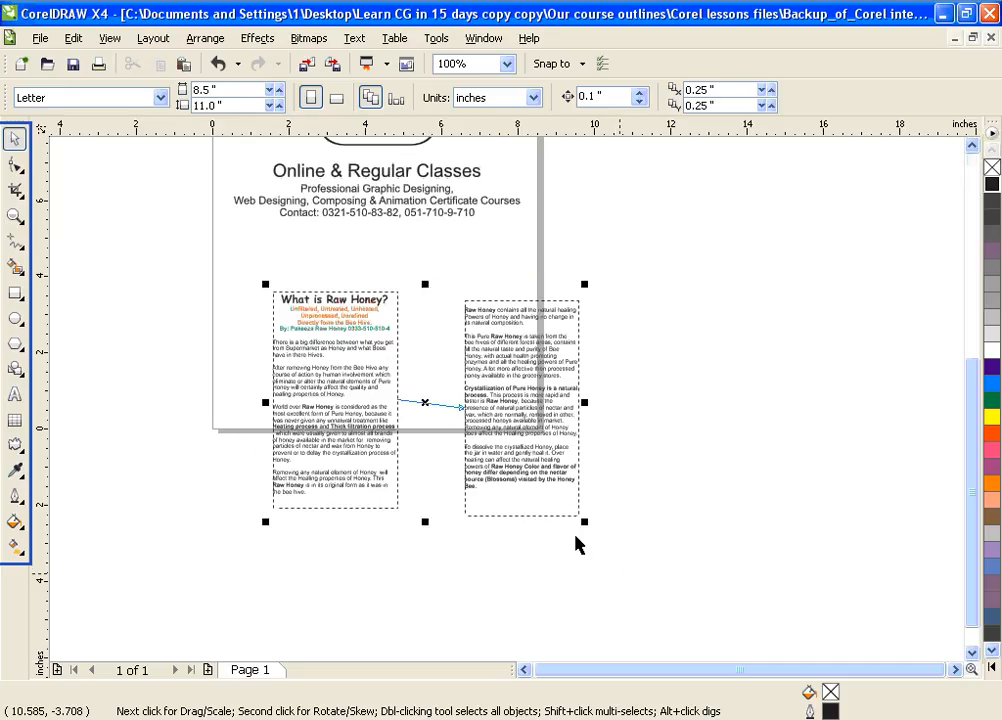
click(370, 395)
drag(370, 395, 376, 386)
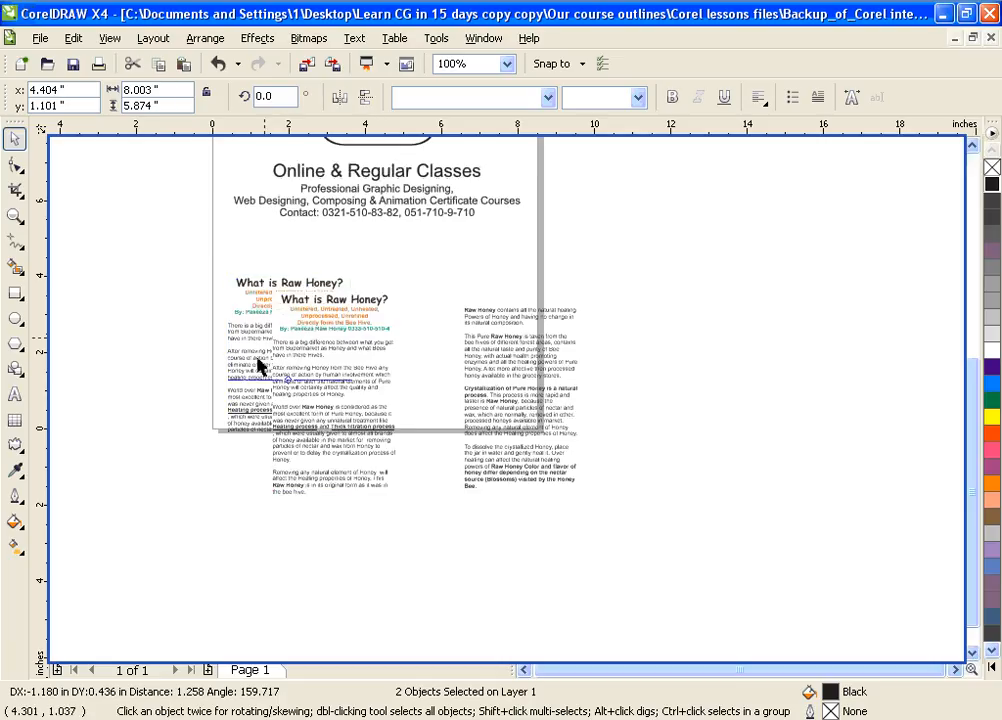